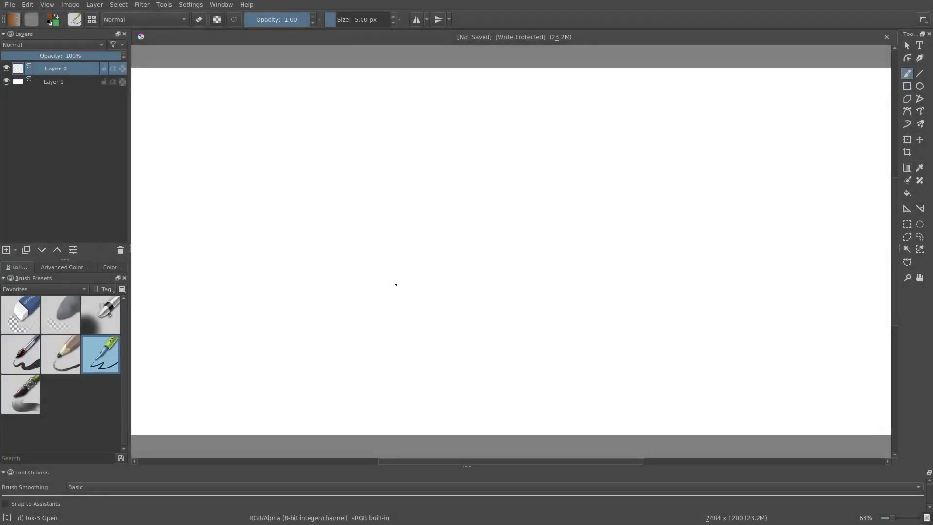
# - Set the brush size to 201.71 px and paint several brown test dabs on the canvas
pyautogui.moveTo(356, 18); pyautogui.dragTo(362, 19)
pyautogui.click(350, 142)
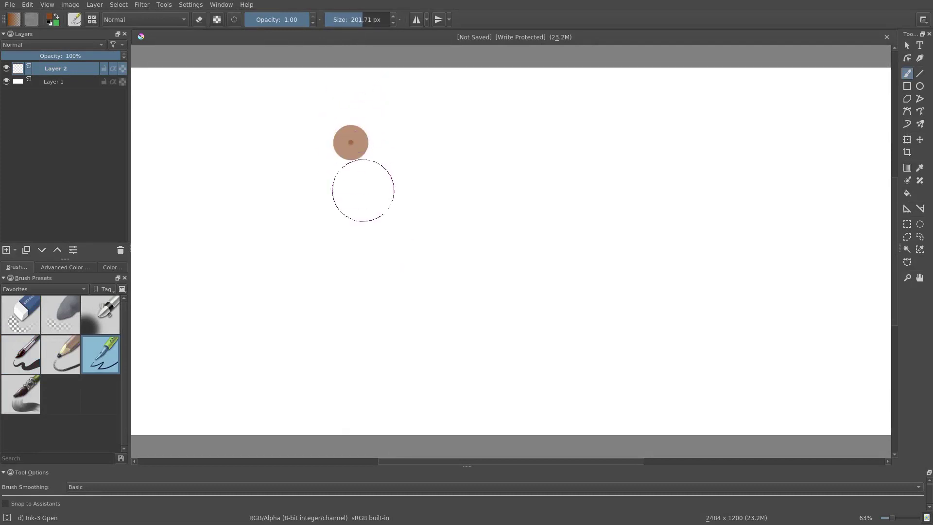
pyautogui.click(398, 258)
pyautogui.click(485, 200)
pyautogui.click(485, 261)
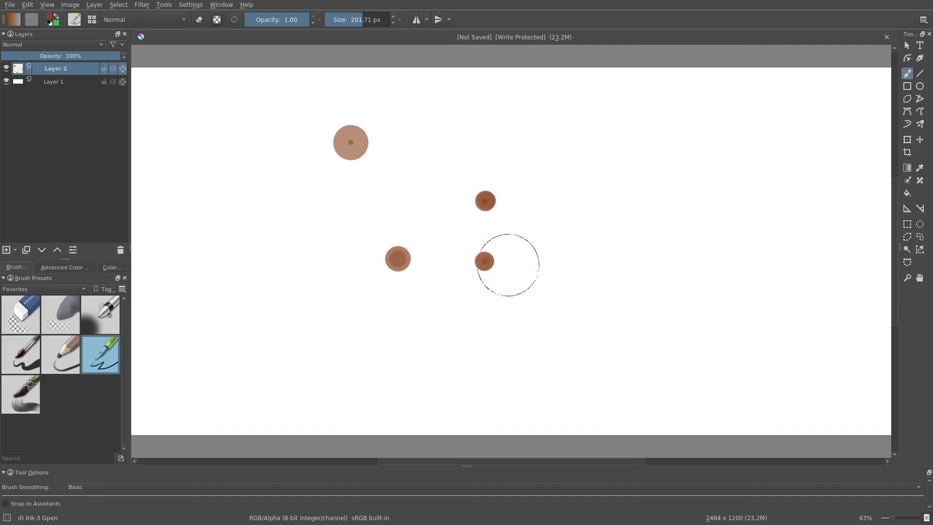
pyautogui.click(564, 189)
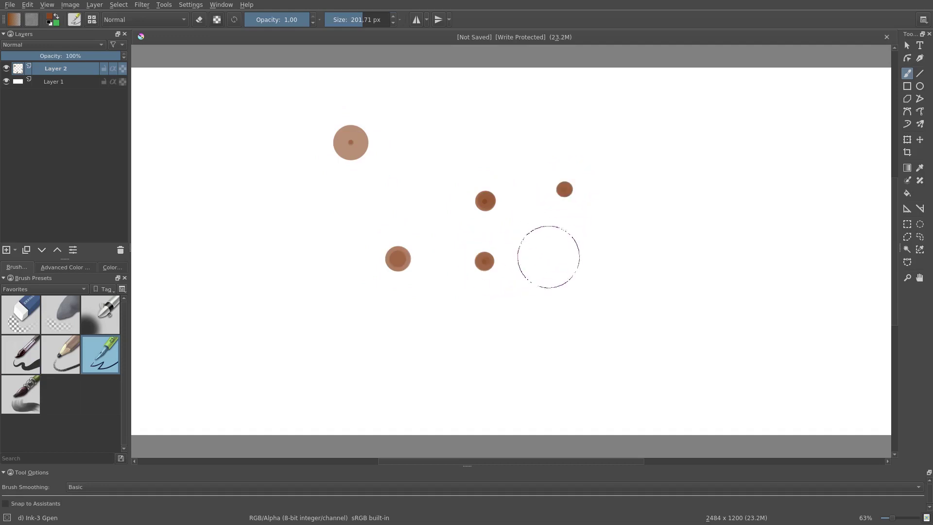
pyautogui.click(315, 259)
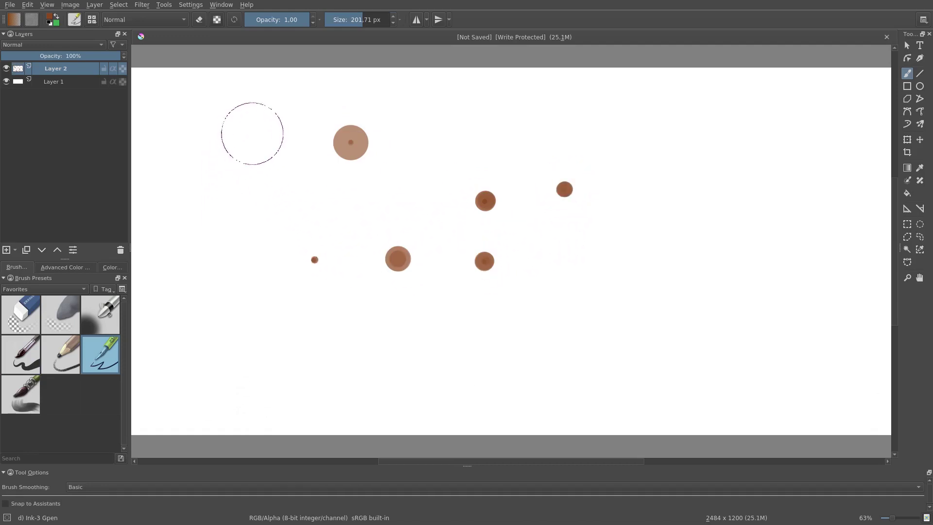
# - Paint a long curved brown stroke, then select all and clear Layer 2
pyautogui.moveTo(257, 121)
pyautogui.mouseDown()
pyautogui.moveTo(237, 179)
pyautogui.moveTo(253, 260)
pyautogui.moveTo(306, 343)
pyautogui.moveTo(322, 349)
pyautogui.moveTo(356, 337)
pyautogui.mouseUp()
pyautogui.hotkey('ctrl', 'a')
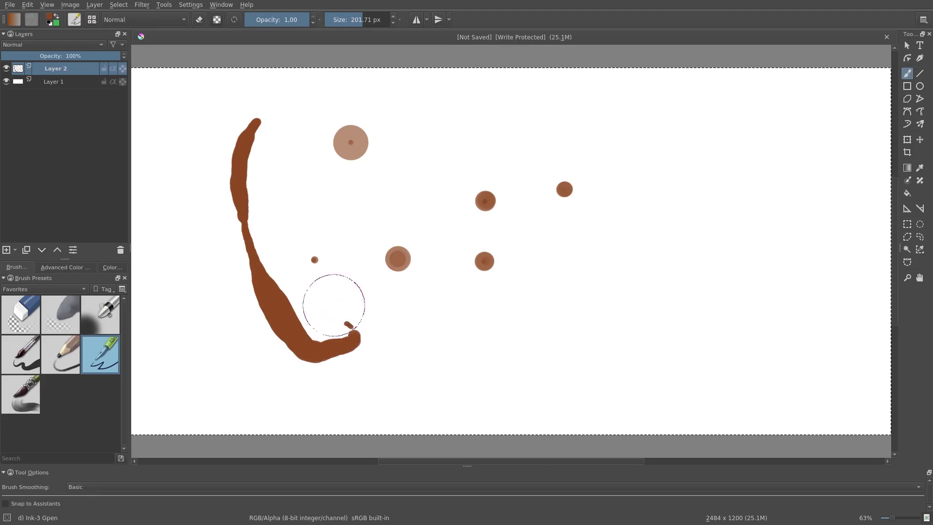
pyautogui.press('Delete')
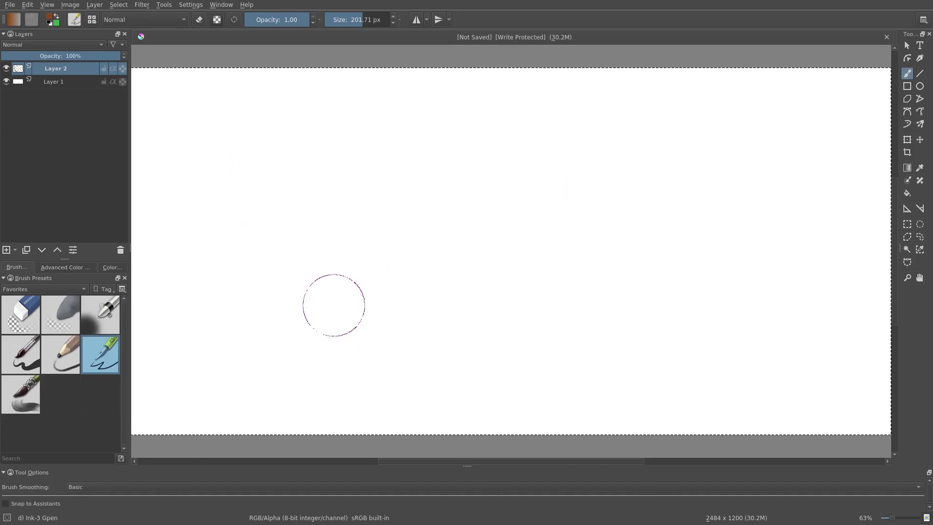
# - Select the Basic-5 Size preset and, in the brush editor, raise its diameter to about 53 px
pyautogui.click(27, 357)
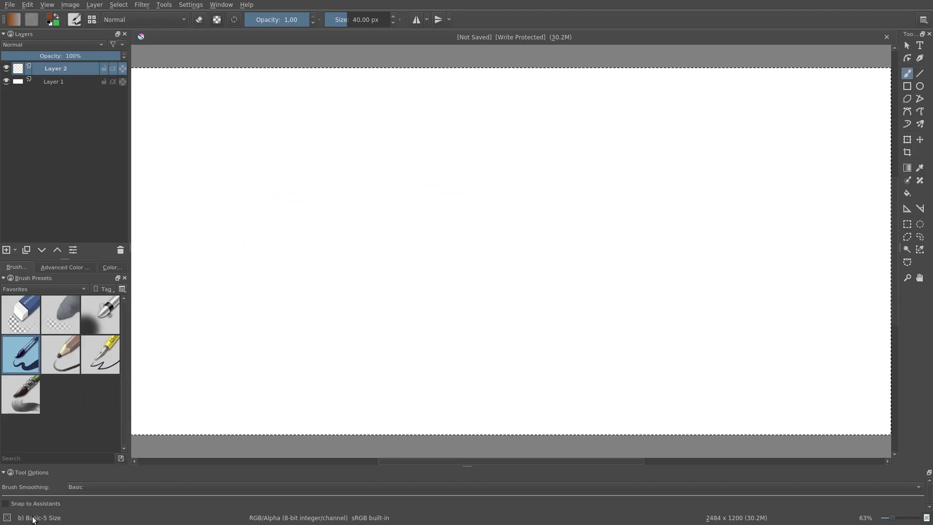
pyautogui.click(74, 20)
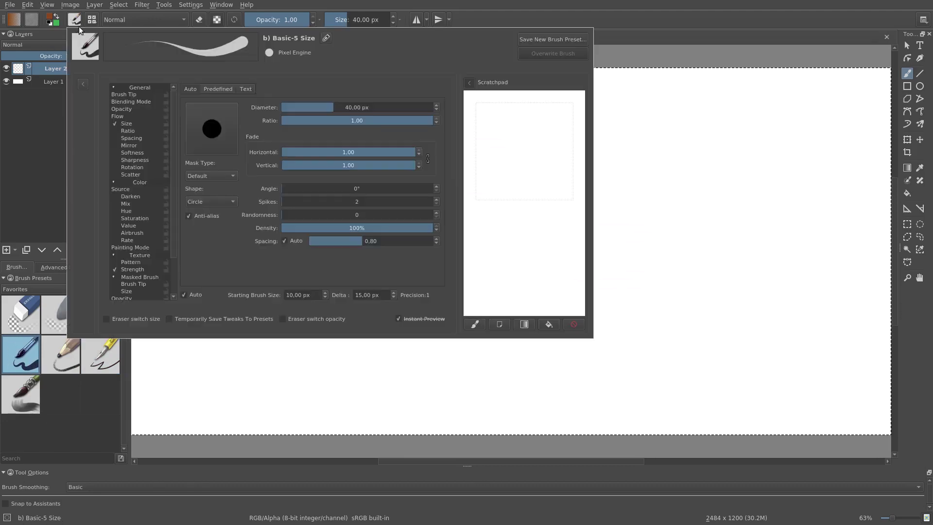
pyautogui.click(339, 107)
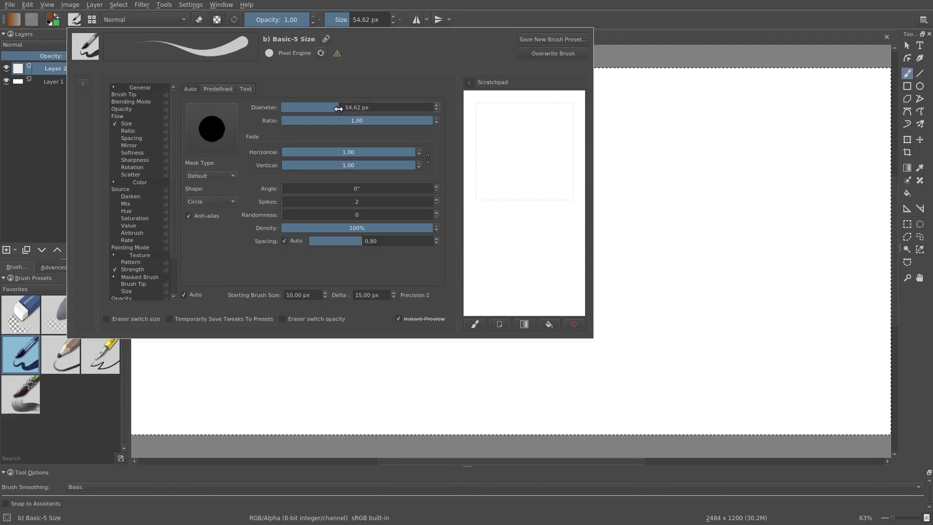
# - Squash the tip into an ellipse with Ratio, test a scratchpad stroke, then restore a full circle
pyautogui.click(128, 95)
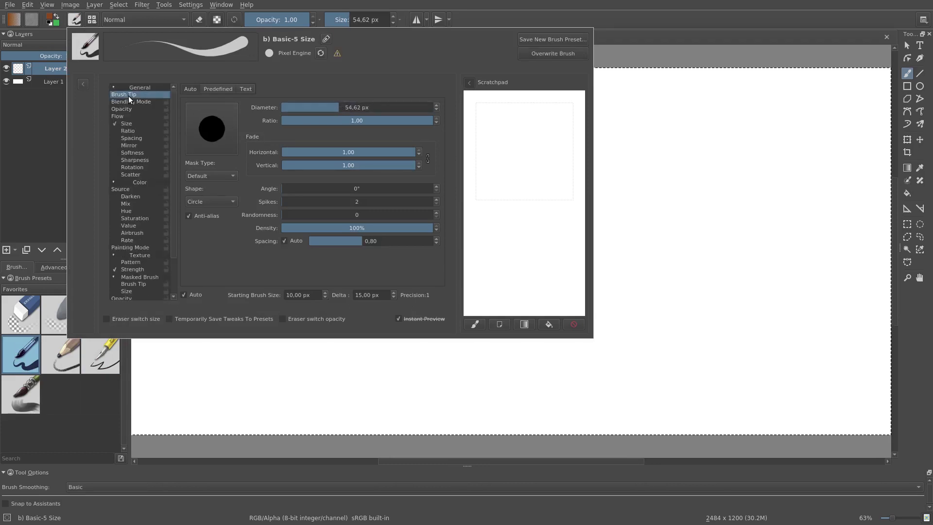
pyautogui.moveTo(320, 111)
pyautogui.mouseDown()
pyautogui.moveTo(358, 108)
pyautogui.moveTo(370, 120)
pyautogui.moveTo(352, 120)
pyautogui.moveTo(384, 120)
pyautogui.moveTo(362, 120)
pyautogui.mouseUp()
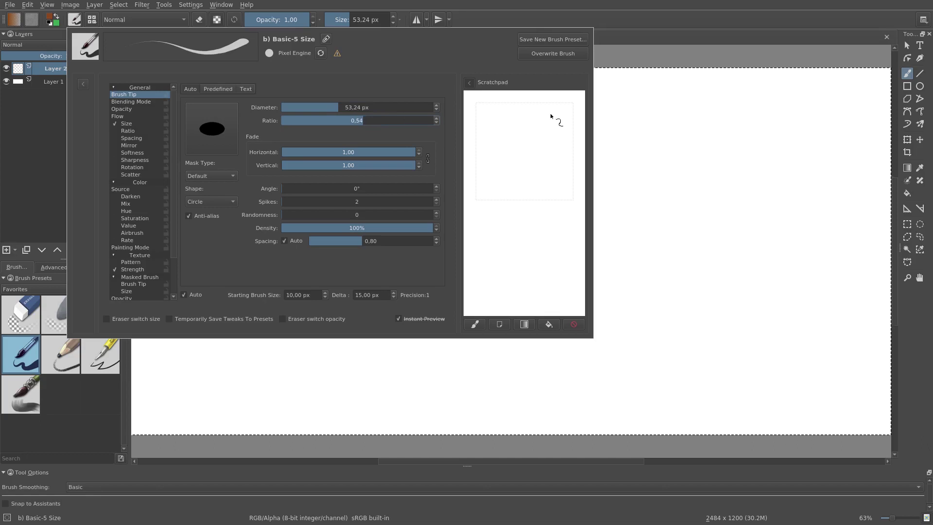
pyautogui.moveTo(523, 115)
pyautogui.mouseDown()
pyautogui.moveTo(505, 122)
pyautogui.moveTo(522, 139)
pyautogui.moveTo(508, 170)
pyautogui.mouseUp()
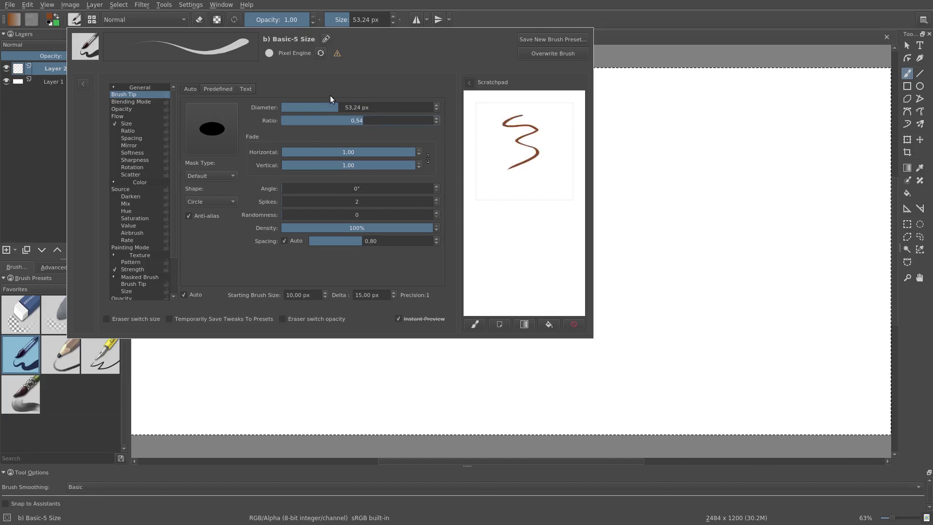
pyautogui.moveTo(364, 120); pyautogui.dragTo(444, 120)
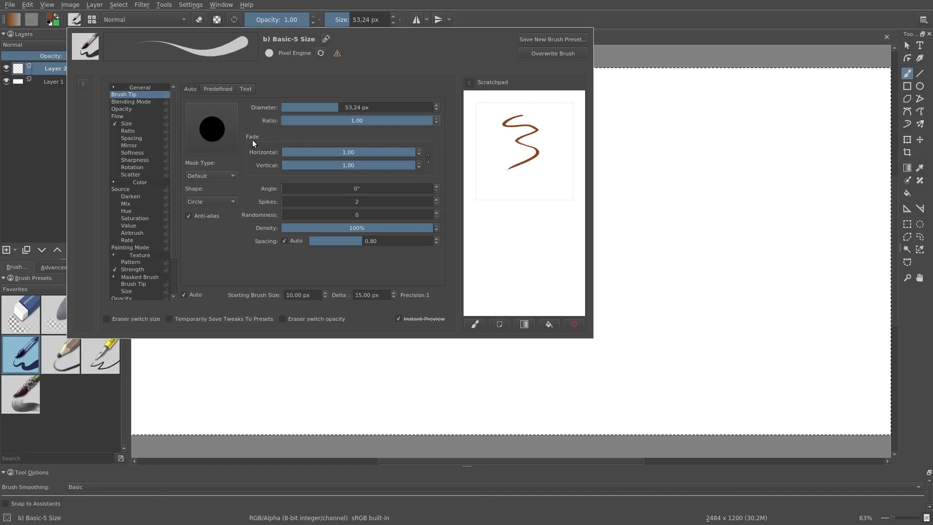
# - Set the tip Fade to 0.46 and switch the mask type to Soft
pyautogui.moveTo(280, 152); pyautogui.dragTo(433, 145)
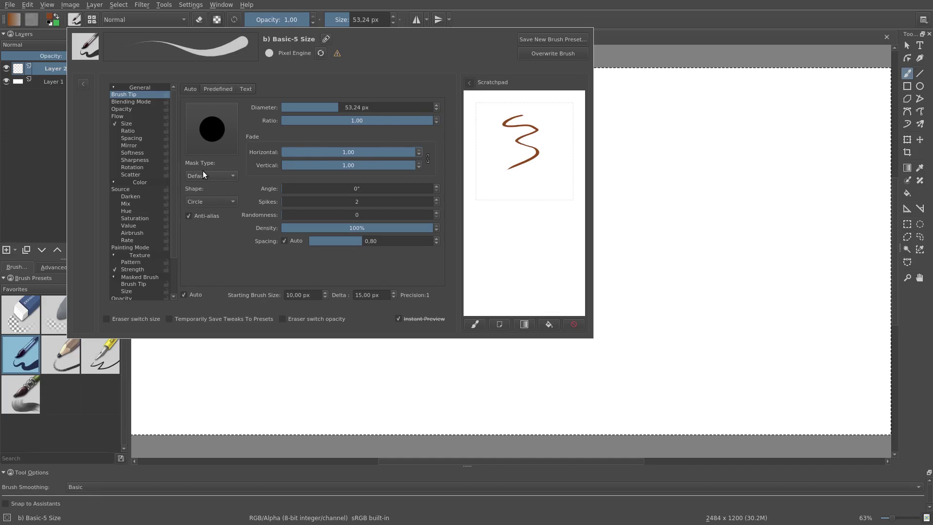
pyautogui.click(204, 175)
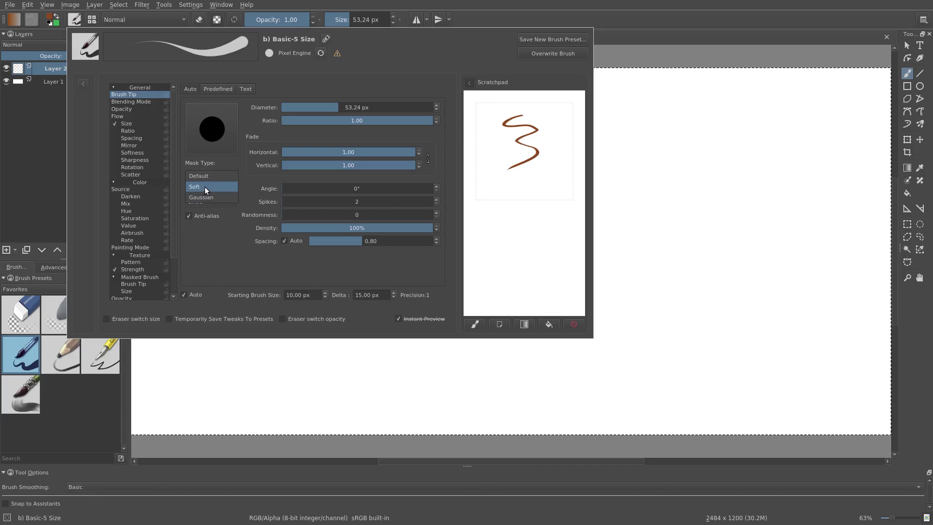
pyautogui.click(205, 187)
# - Reshape the softness curve, then drag its middle point off for a straight linear falloff
pyautogui.moveTo(353, 170)
pyautogui.mouseDown()
pyautogui.moveTo(336, 146)
pyautogui.moveTo(294, 137)
pyautogui.moveTo(291, 175)
pyautogui.mouseUp()
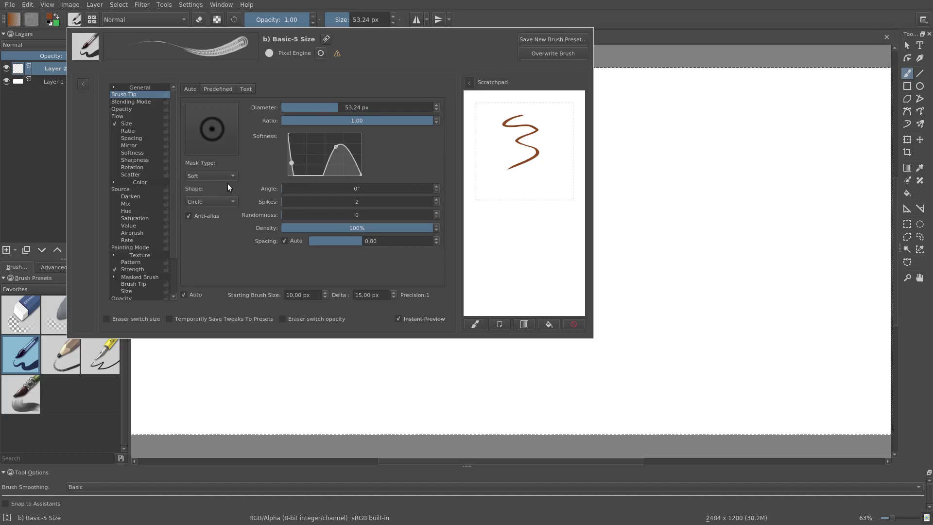
pyautogui.moveTo(329, 154)
pyautogui.mouseDown()
pyautogui.moveTo(304, 163)
pyautogui.moveTo(299, 142)
pyautogui.moveTo(302, 162)
pyautogui.moveTo(241, 168)
pyautogui.moveTo(291, 164)
pyautogui.moveTo(232, 189)
pyautogui.mouseUp()
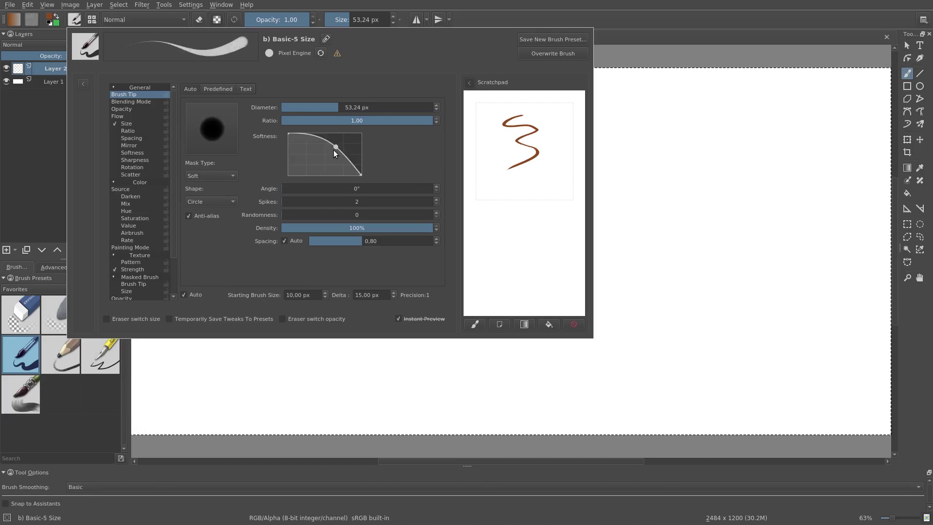
pyautogui.moveTo(335, 147)
pyautogui.mouseDown()
pyautogui.moveTo(386, 129)
pyautogui.moveTo(394, 136)
pyautogui.mouseUp()
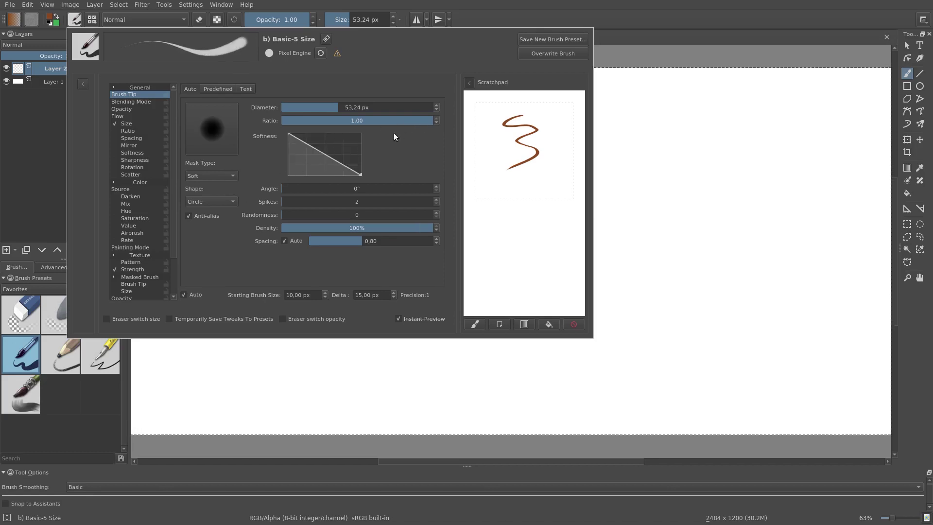
# - Switch the mask type to Gaussian with Fade 0.55 and make the tip square
pyautogui.click(229, 175)
pyautogui.click(226, 185)
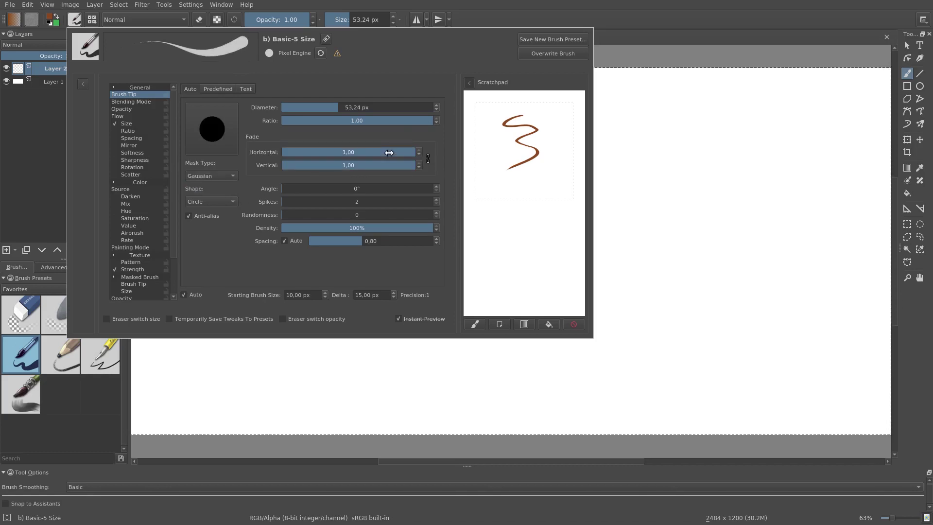
pyautogui.moveTo(394, 151)
pyautogui.mouseDown()
pyautogui.moveTo(348, 153)
pyautogui.moveTo(261, 192)
pyautogui.moveTo(319, 152)
pyautogui.moveTo(444, 145)
pyautogui.mouseUp()
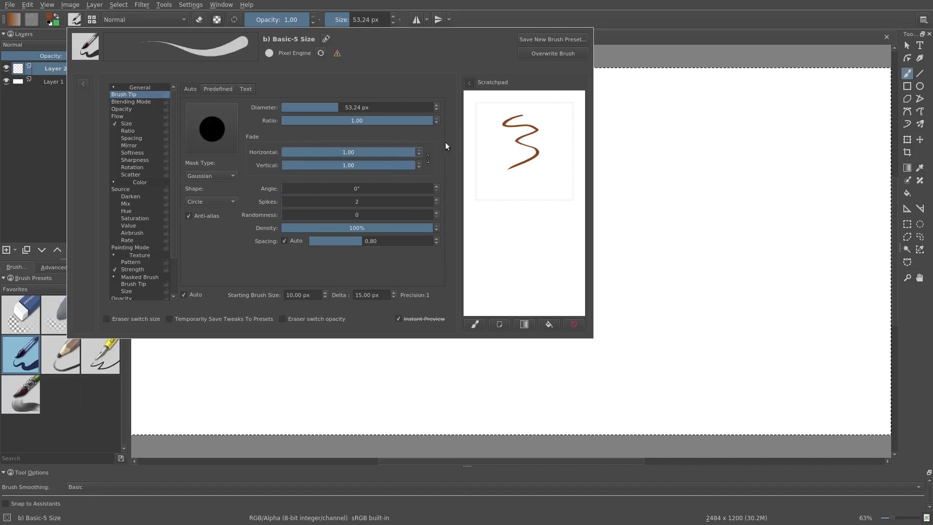
pyautogui.click(225, 202)
pyautogui.click(220, 211)
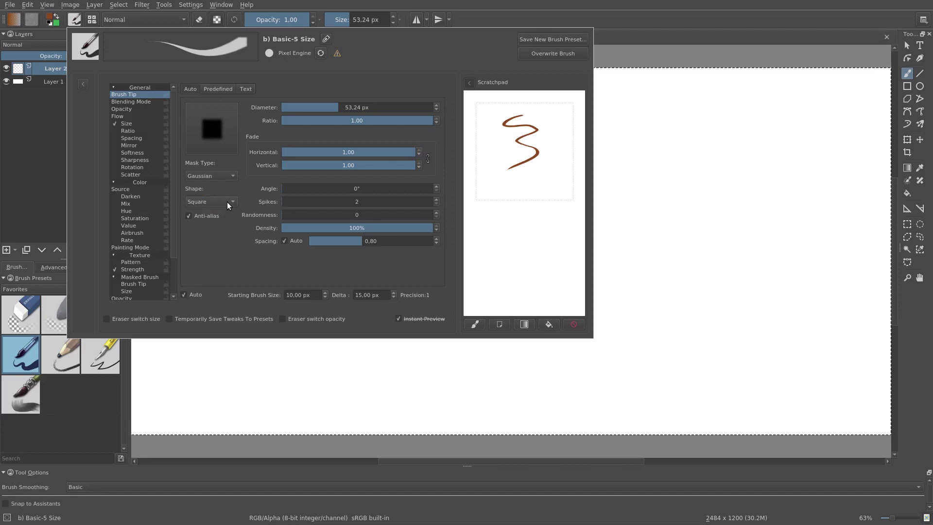
# - Compare the tip shape between Square and Circle
pyautogui.click(226, 202)
pyautogui.click(227, 202)
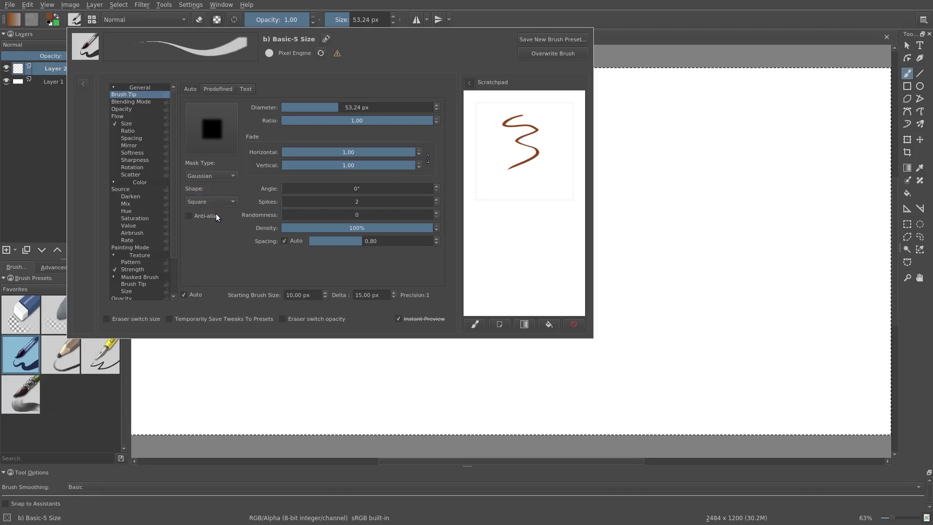
pyautogui.click(221, 202)
pyautogui.click(225, 192)
pyautogui.click(214, 214)
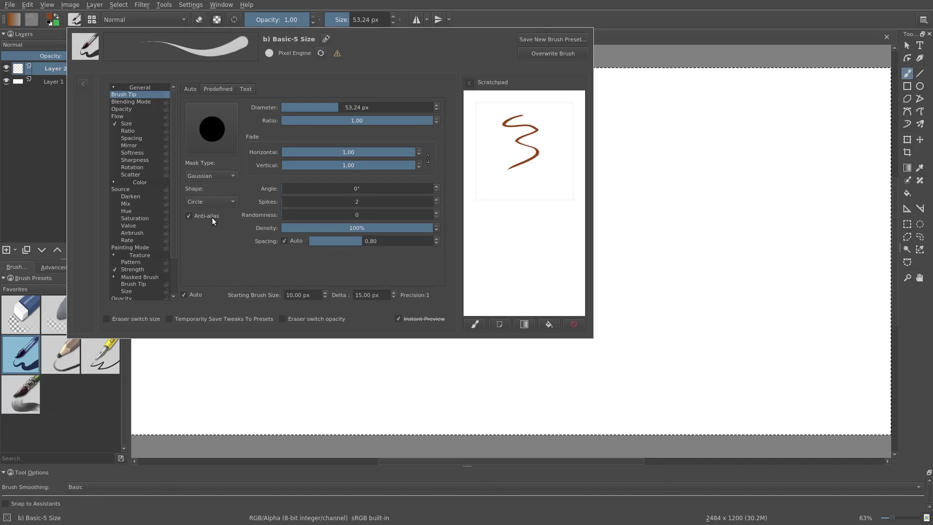
# - Toggle anti-aliasing off and on to compare edges, leaving it on, and set the shape back to Square
pyautogui.click(213, 220)
pyautogui.click(213, 220)
pyautogui.click(214, 218)
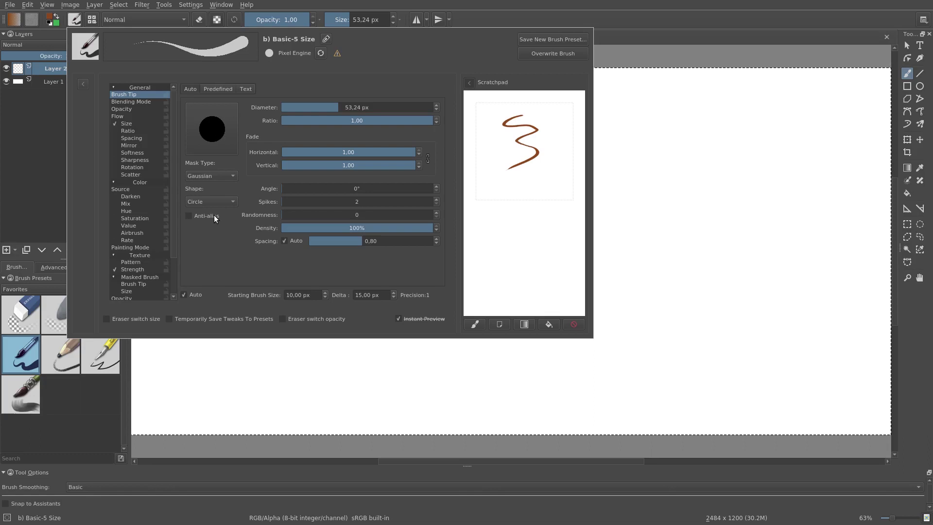
pyautogui.click(215, 219)
pyautogui.click(214, 217)
pyautogui.click(214, 217)
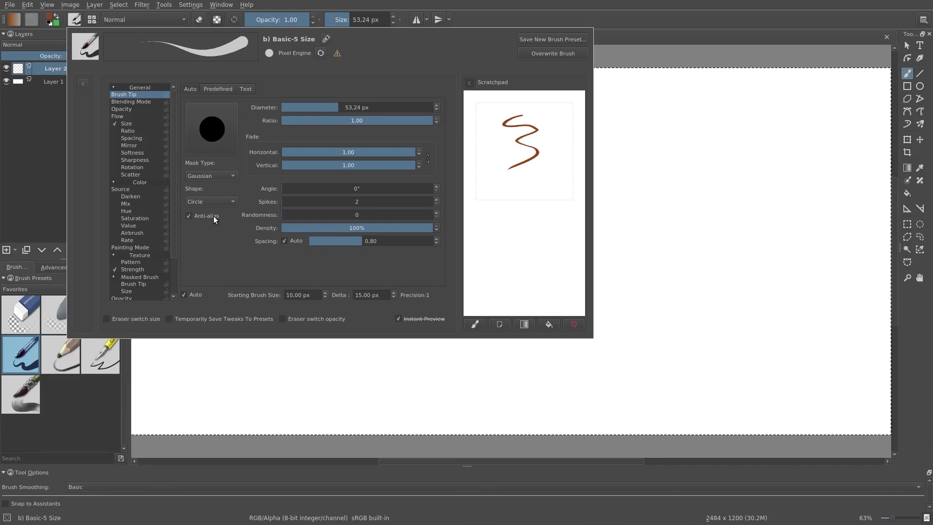
pyautogui.click(220, 203)
pyautogui.click(220, 212)
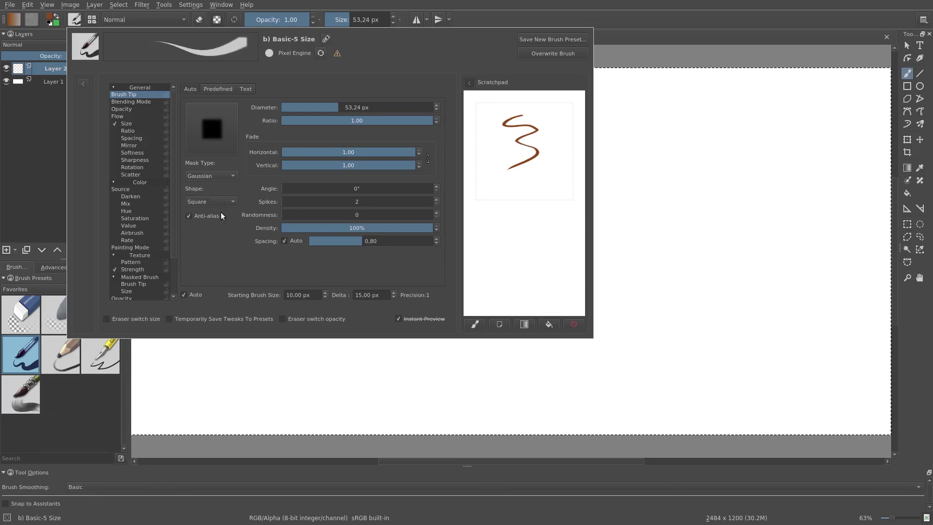
# - Rotate the square tip with the Angle slider from 107° to about 185°
pyautogui.click(328, 188)
pyautogui.moveTo(328, 188)
pyautogui.mouseDown()
pyautogui.moveTo(358, 190)
pyautogui.moveTo(340, 201)
pyautogui.moveTo(375, 201)
pyautogui.moveTo(296, 202)
pyautogui.mouseUp()
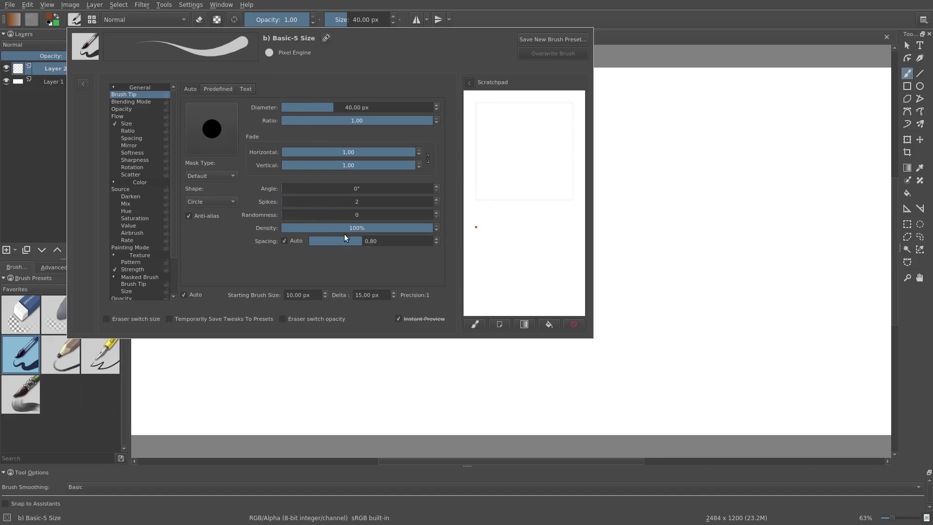
# - Lower density to about 49% and enlarge the tip to about 369 px, dabbing speckled marks on the scratchpad
pyautogui.click(357, 228)
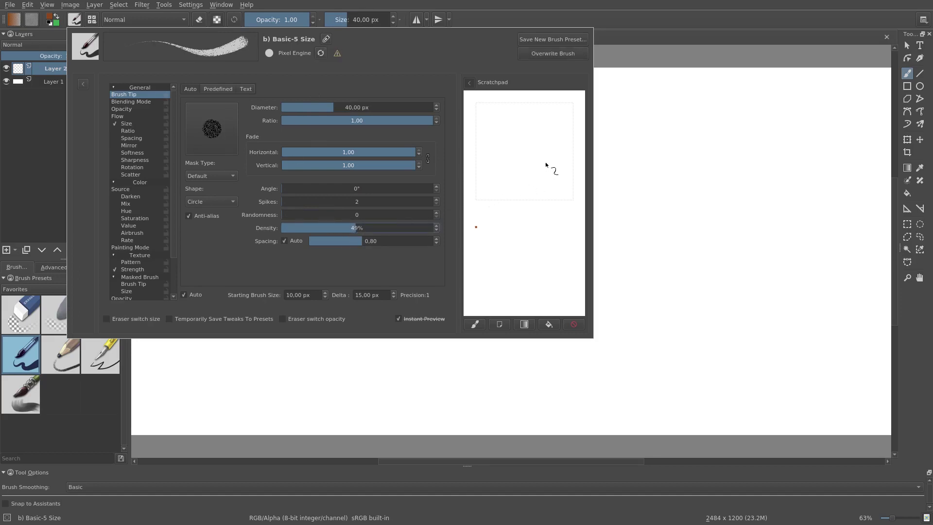
pyautogui.click(521, 149)
pyautogui.moveTo(475, 110); pyautogui.dragTo(508, 137)
pyautogui.click(540, 148)
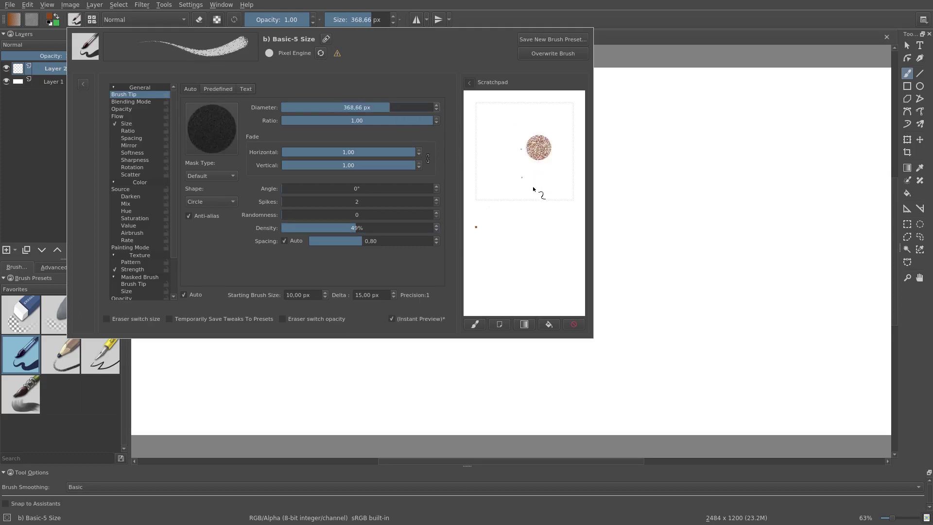
pyautogui.click(544, 181)
pyautogui.click(500, 172)
pyautogui.click(501, 123)
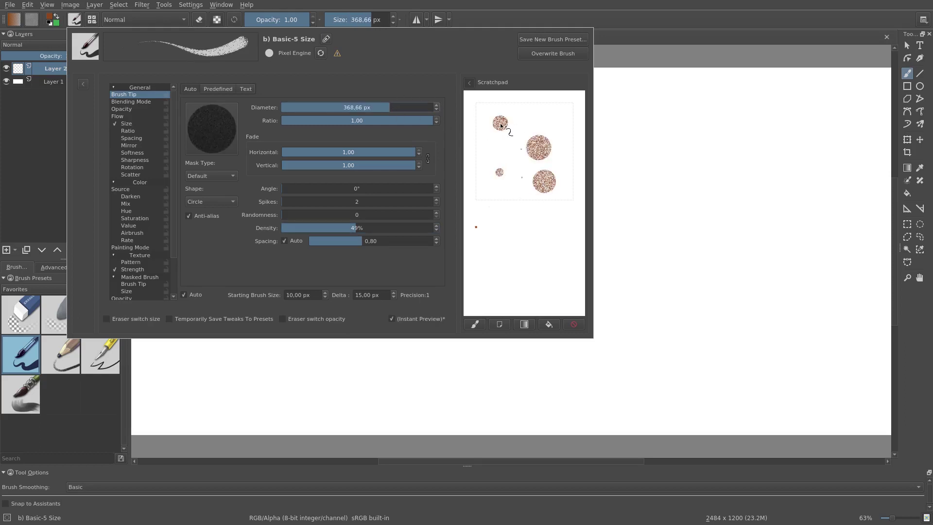
pyautogui.click(508, 156)
# - Add a final speckled dab, then reload the preset and raise Randomness to about 50
pyautogui.click(554, 124)
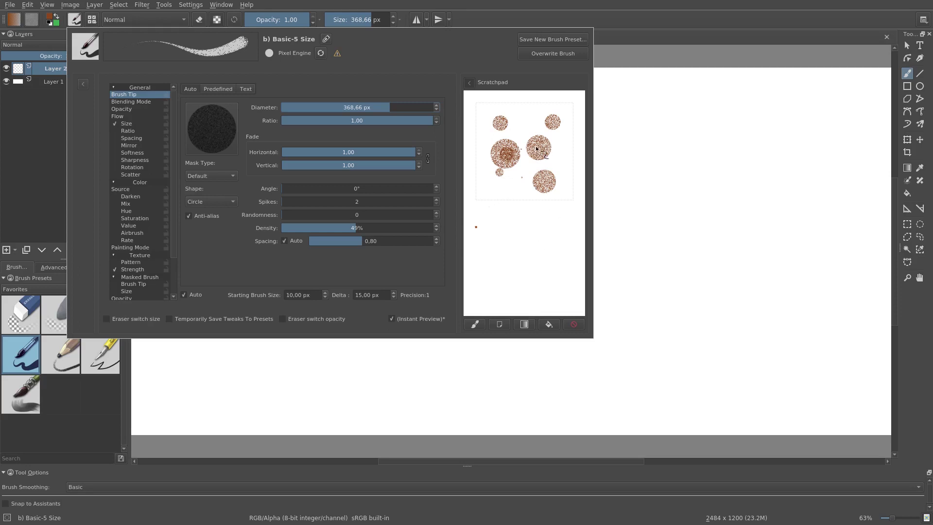
pyautogui.click(320, 53)
pyautogui.moveTo(339, 215); pyautogui.dragTo(358, 218)
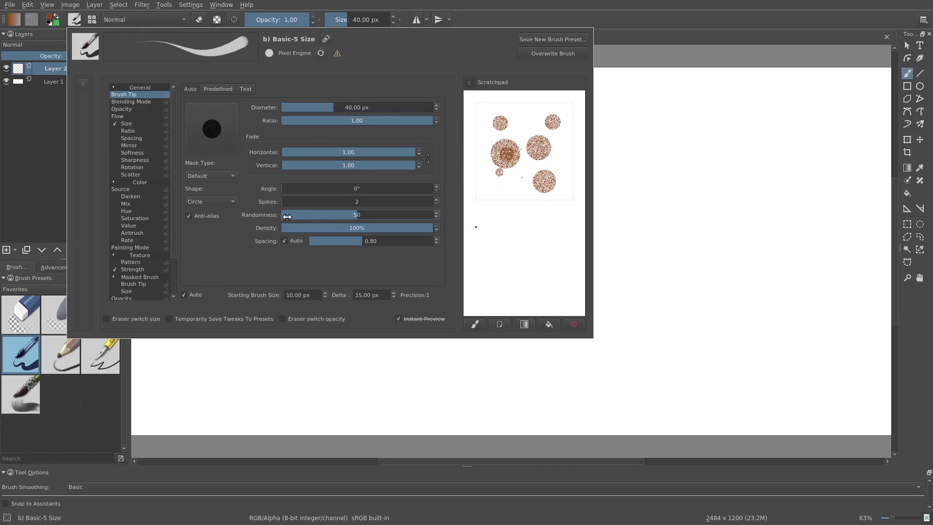
# - Set Randomness to 0, clear the scratchpad, and test solid dabs at a 123.79 px diameter
pyautogui.moveTo(295, 215); pyautogui.dragTo(252, 215)
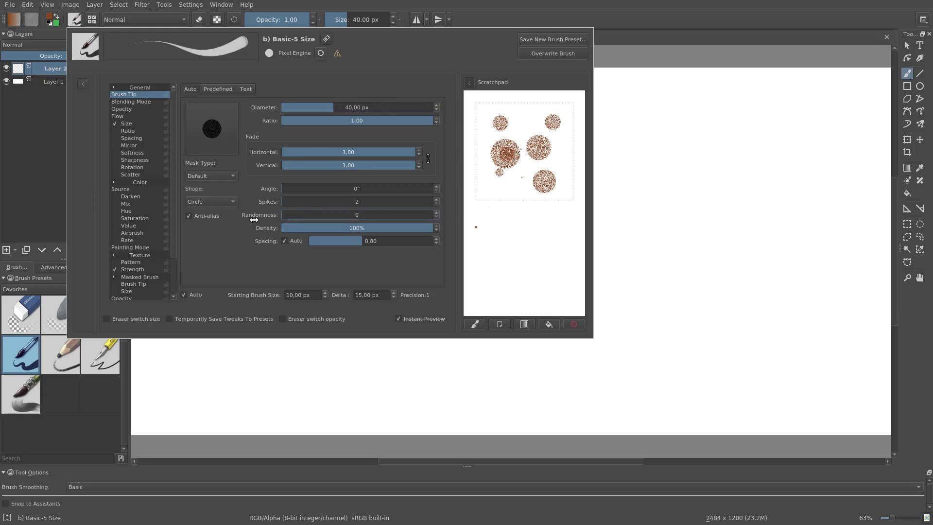
pyautogui.click(573, 324)
pyautogui.click(503, 152)
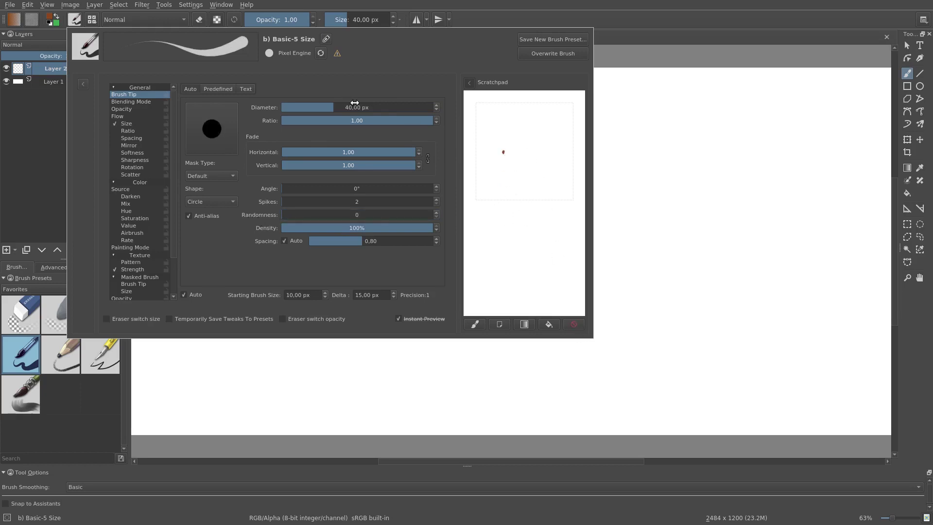
pyautogui.click(357, 106)
pyautogui.click(539, 145)
pyautogui.click(518, 184)
pyautogui.click(517, 119)
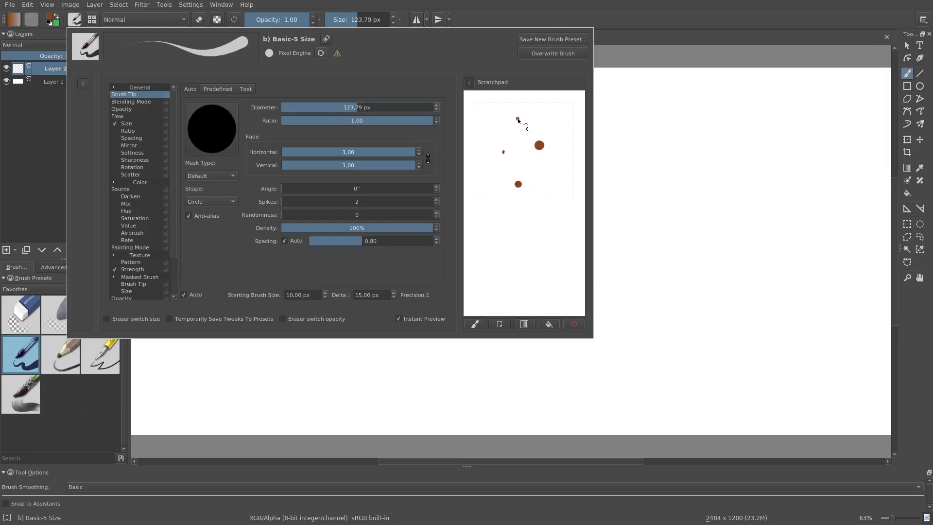
pyautogui.click(501, 172)
# - Raise Randomness to 50 and paint grainy brown test dabs across the scratchpad
pyautogui.moveTo(333, 217); pyautogui.dragTo(357, 217)
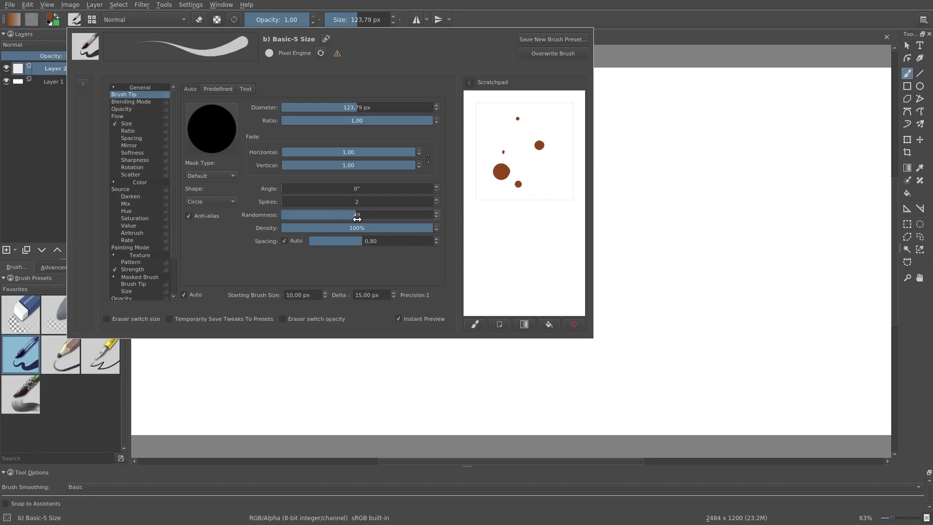
pyautogui.click(482, 126)
pyautogui.click(522, 128)
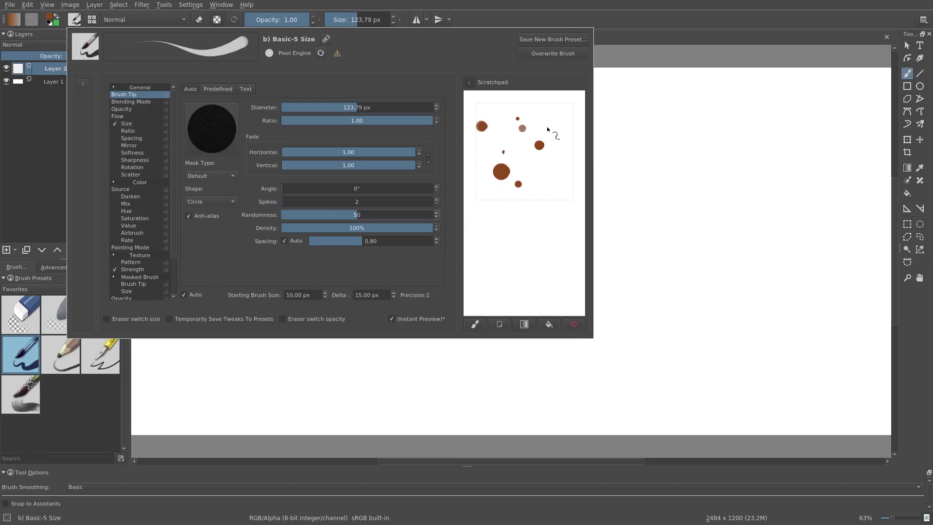
pyautogui.click(557, 117)
pyautogui.click(544, 178)
pyautogui.click(544, 179)
pyautogui.click(481, 203)
pyautogui.click(522, 210)
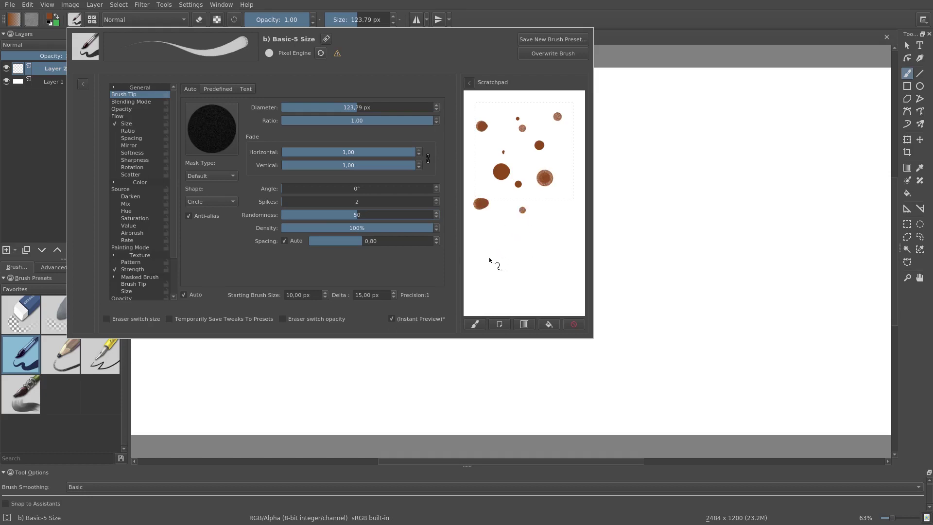
# - Toggle Spacing Auto off and back on, set spacing to 10.00, and paint a widely spaced stroke on a cleared scratchpad
pyautogui.click(285, 241)
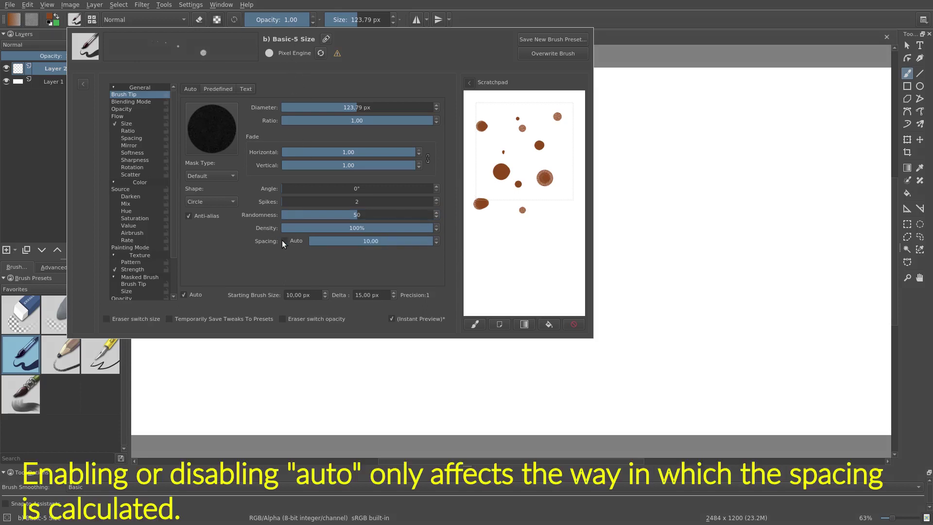
pyautogui.click(285, 241)
pyautogui.moveTo(345, 241); pyautogui.dragTo(447, 241)
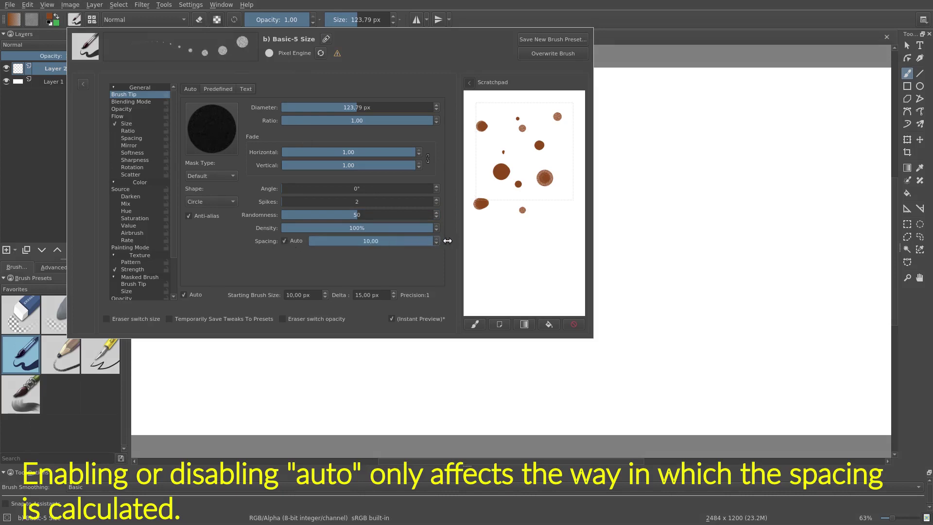
pyautogui.click(574, 325)
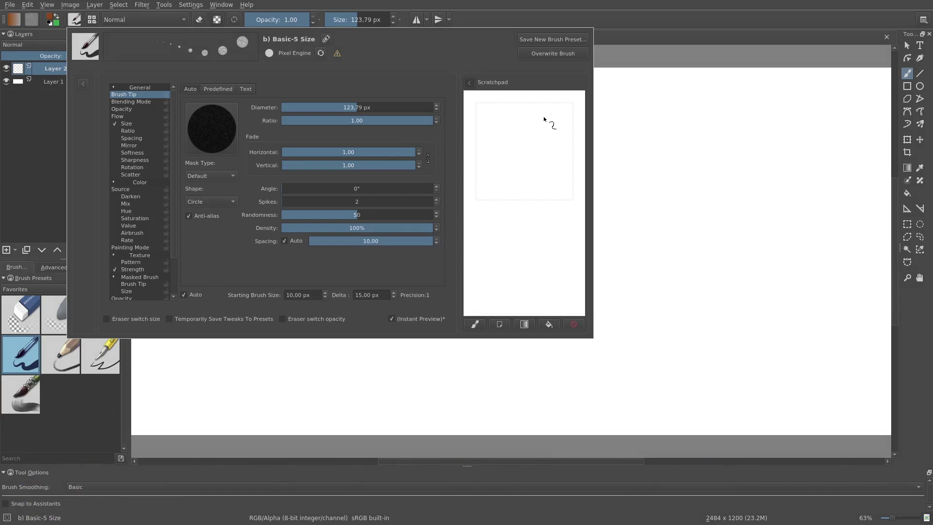
pyautogui.moveTo(533, 113)
pyautogui.mouseDown()
pyautogui.moveTo(513, 135)
pyautogui.moveTo(534, 162)
pyautogui.mouseUp()
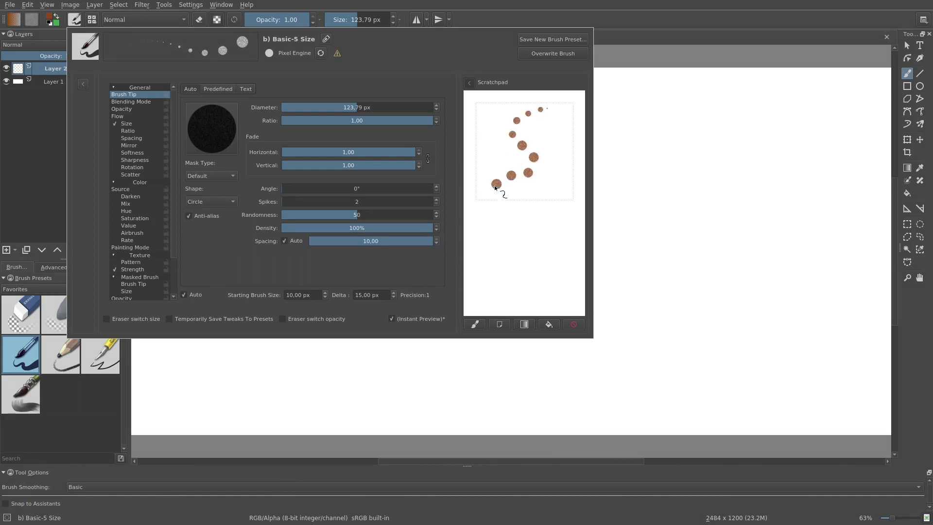
# - Try manual size-based precision, return it to Auto, and wipe the scratchpad
pyautogui.click(197, 294)
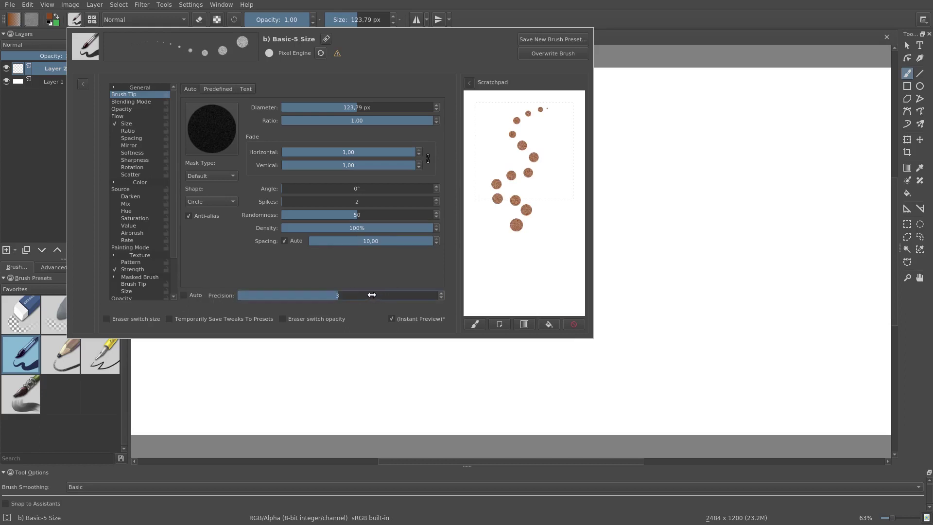
pyautogui.scroll(2, 336, 294)
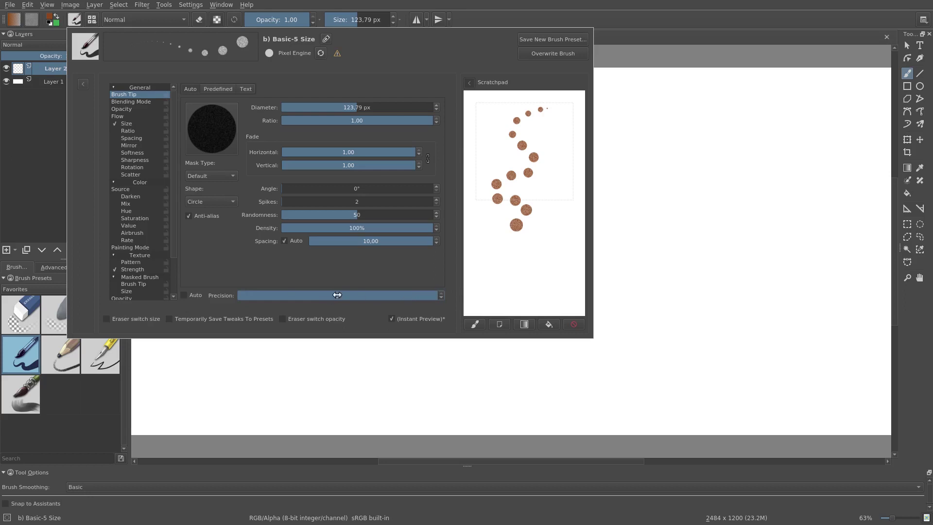
pyautogui.click(185, 294)
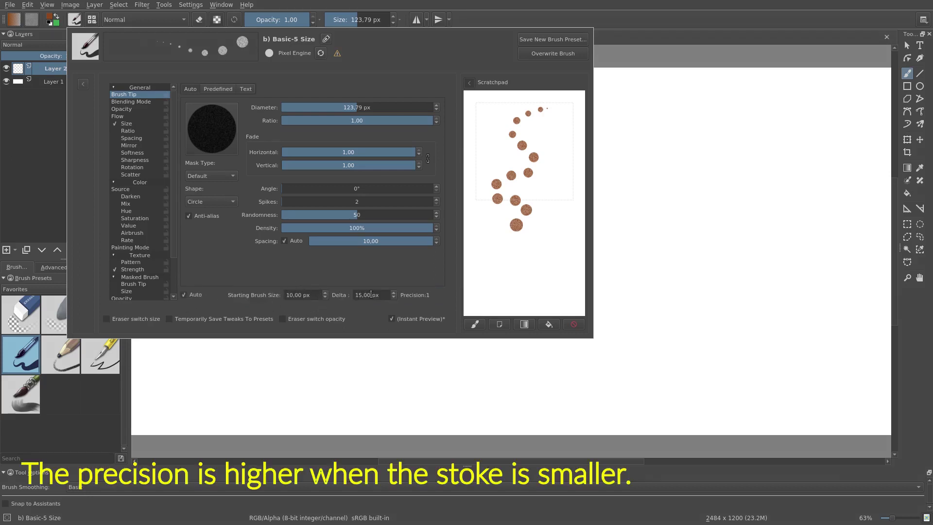
pyautogui.click(573, 324)
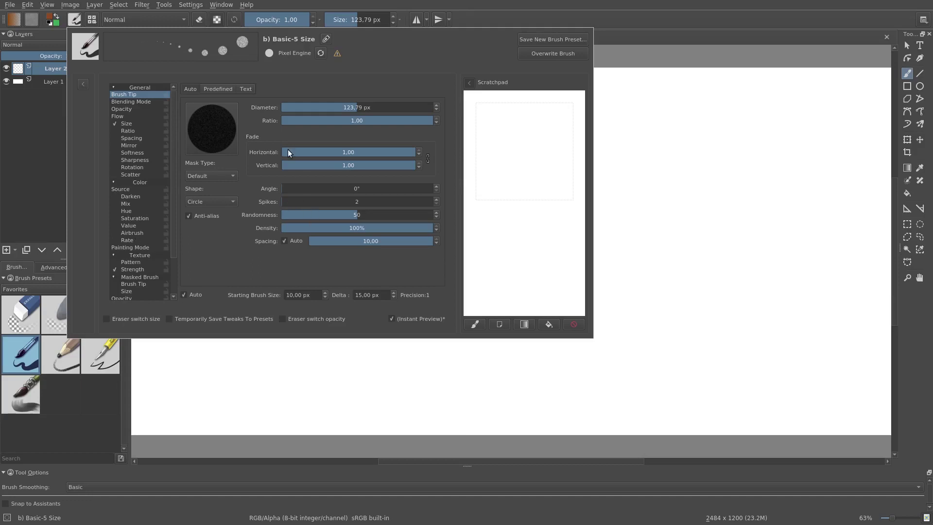
# - Reload the saved preset and browse the Predefined brush tips list
pyautogui.click(321, 53)
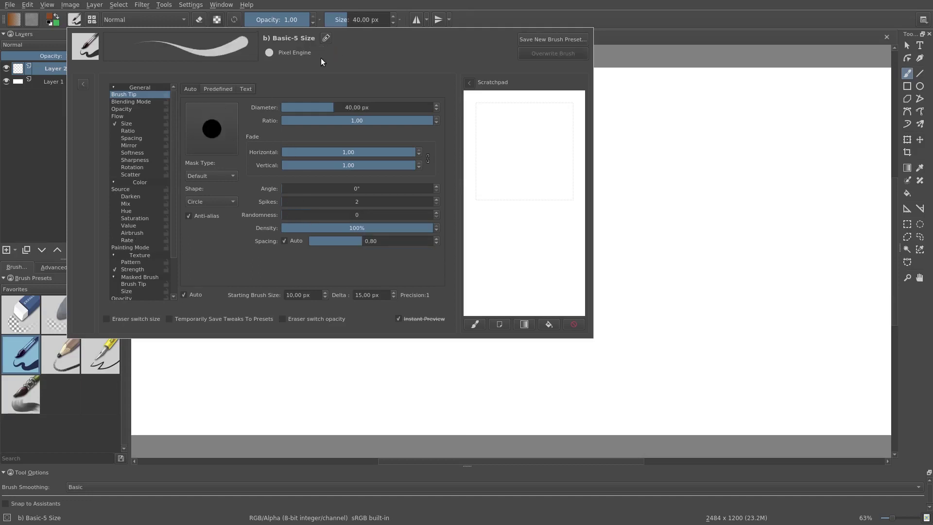
pyautogui.click(216, 89)
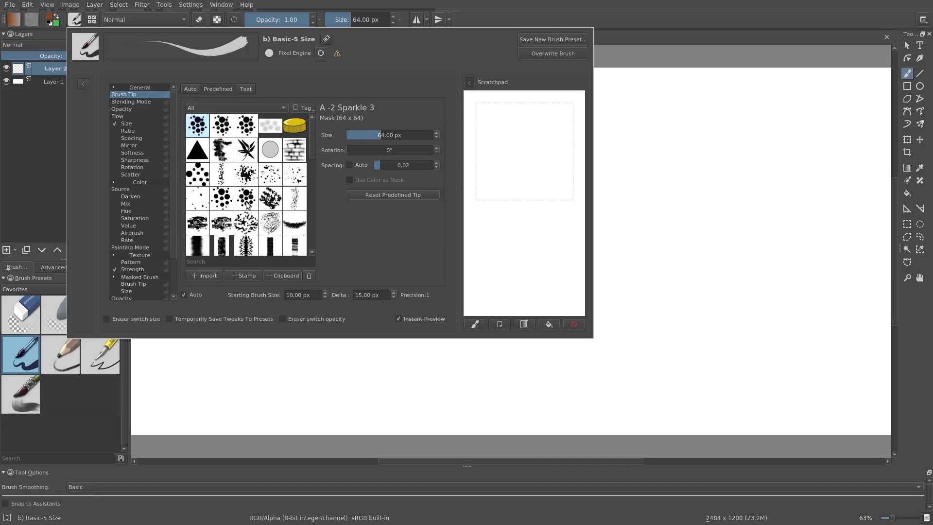
pyautogui.scroll(-1, 247, 209)
pyautogui.scroll(-3, 248, 209)
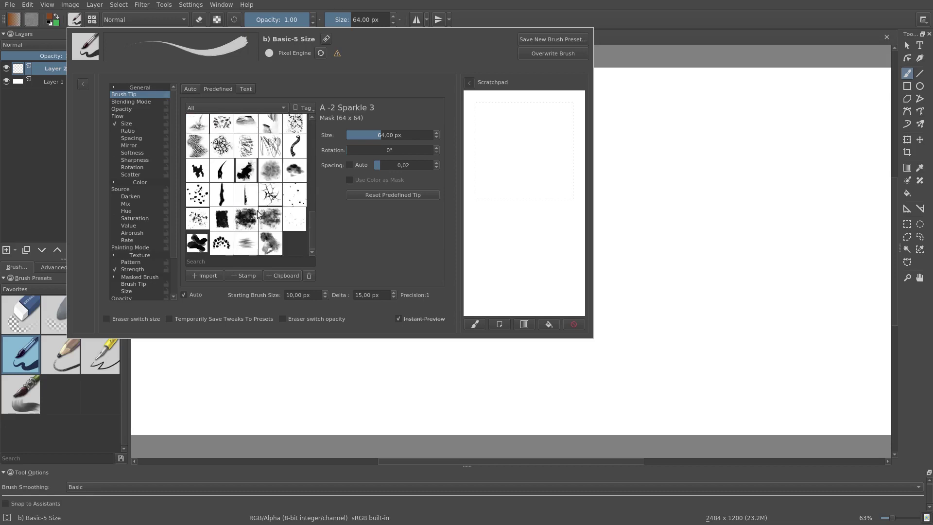
pyautogui.scroll(2, 255, 219)
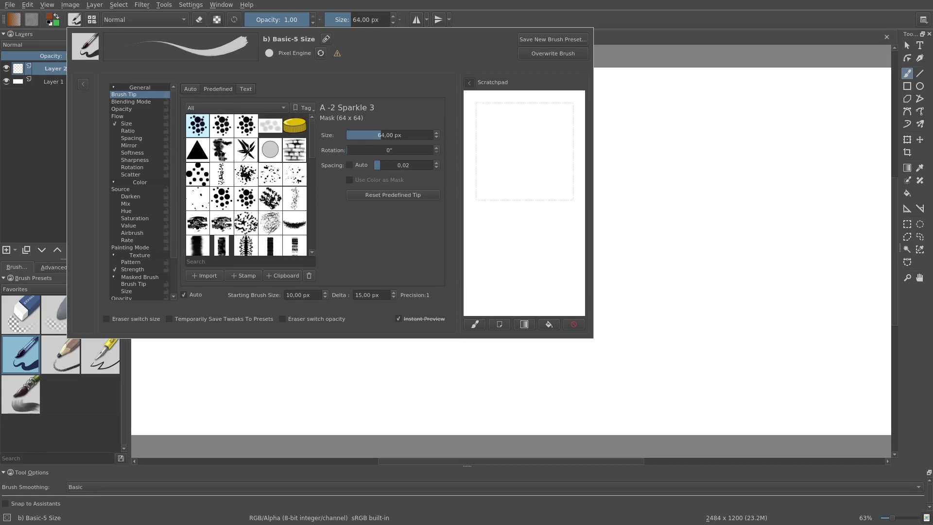
pyautogui.scroll(-1, 253, 223)
pyautogui.scroll(-1, 281, 222)
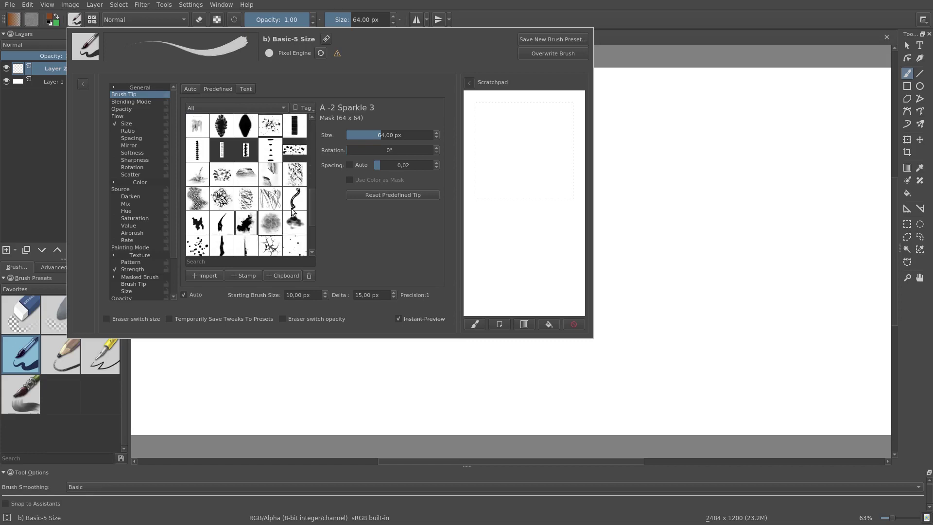
# - Choose the smoke tip at 256 px, paint a test stroke, then clear the scratchpad
pyautogui.click(279, 222)
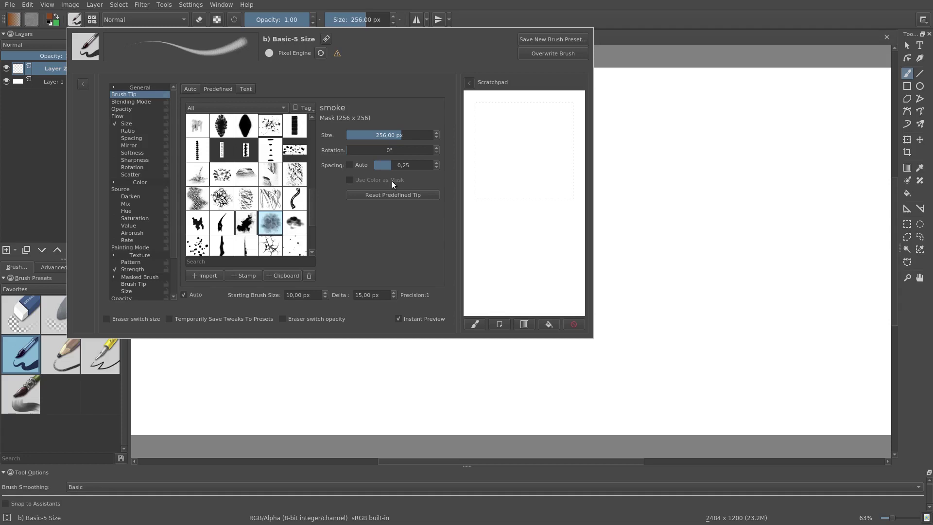
pyautogui.moveTo(485, 132)
pyautogui.mouseDown()
pyautogui.moveTo(511, 132)
pyautogui.moveTo(519, 156)
pyautogui.moveTo(511, 178)
pyautogui.moveTo(541, 169)
pyautogui.moveTo(549, 139)
pyautogui.mouseUp()
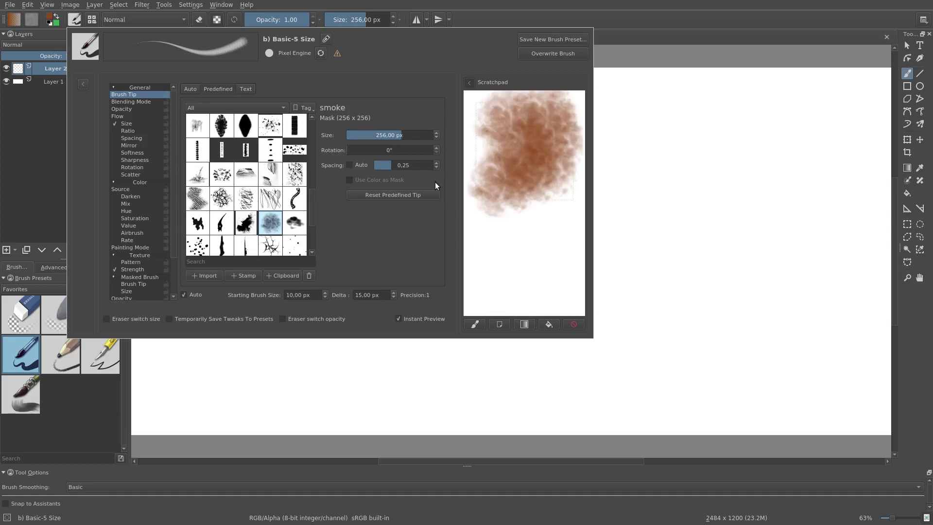
pyautogui.click(265, 235)
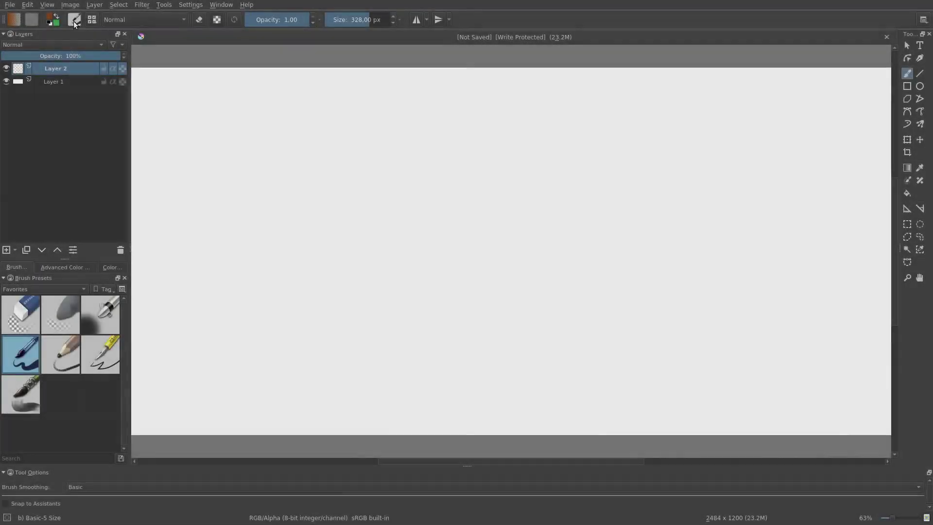
# - Switch the Basic-5 Size brush to a Text tip (Sans Serif 9, spacing 0.10) and clear the scratchpad
pyautogui.click(71, 22)
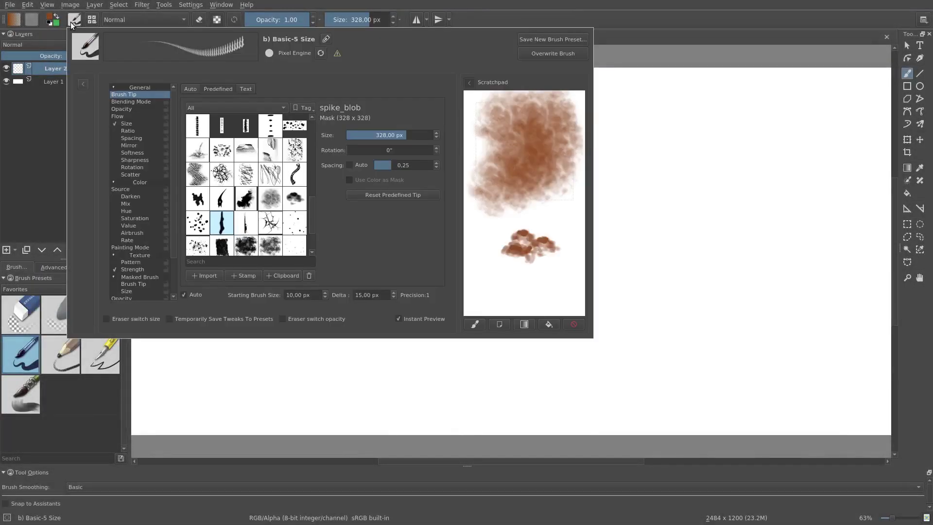
pyautogui.click(242, 89)
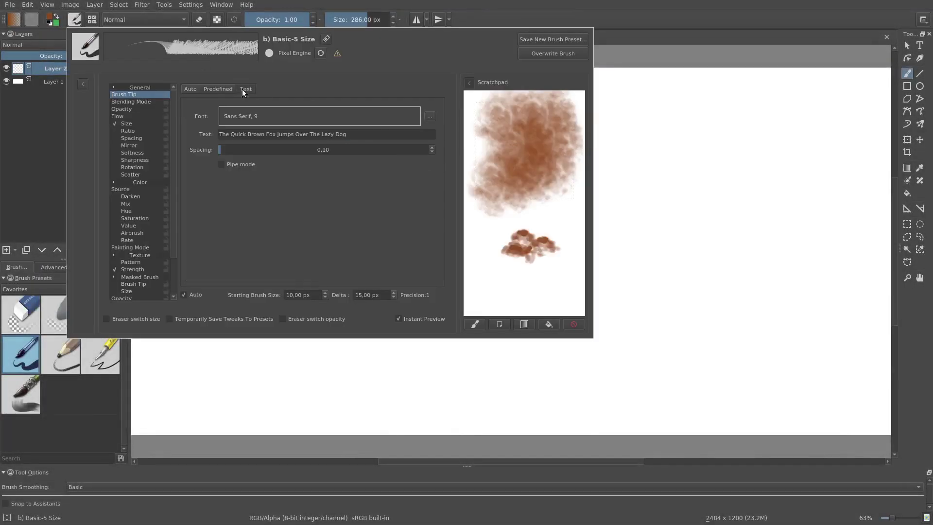
pyautogui.click(577, 322)
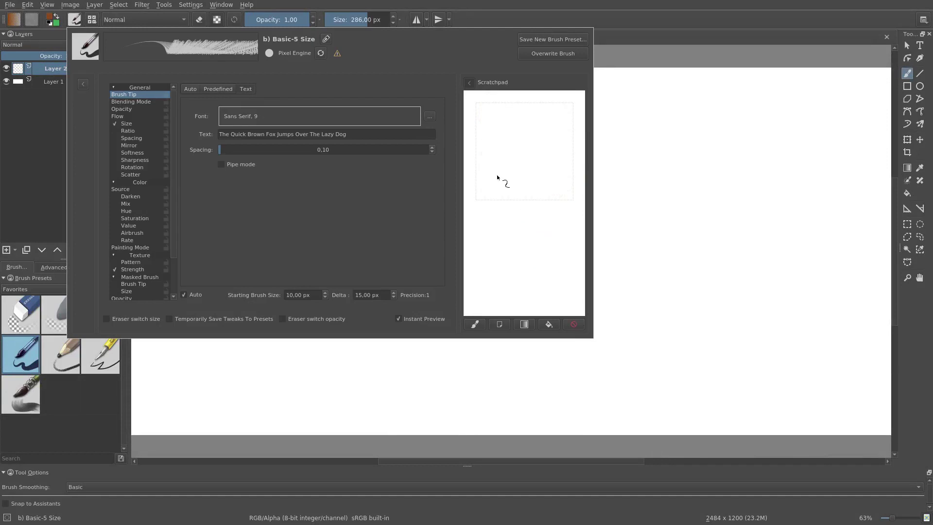
# - Stamp the pangram text eight times across the scratchpad, then drag one continuous text stroke
pyautogui.click(505, 130)
pyautogui.click(532, 160)
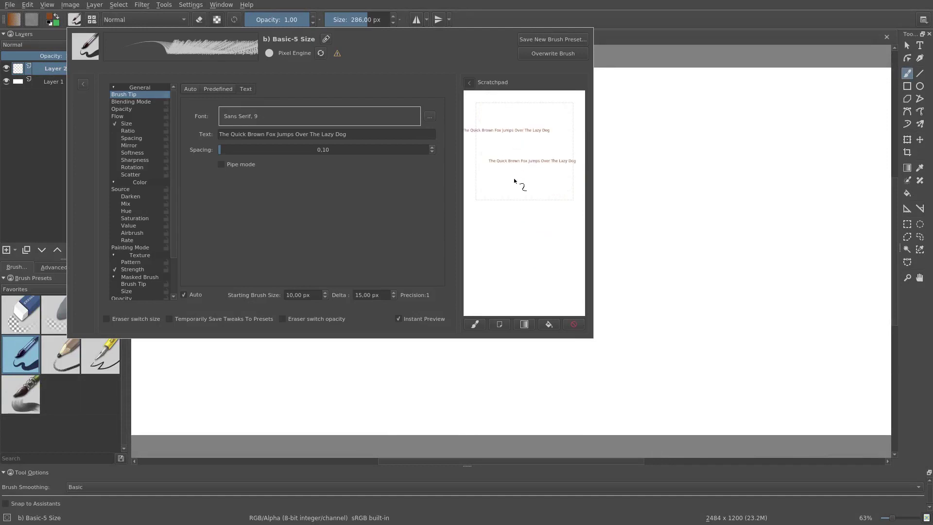
pyautogui.click(509, 187)
pyautogui.click(528, 145)
pyautogui.click(540, 175)
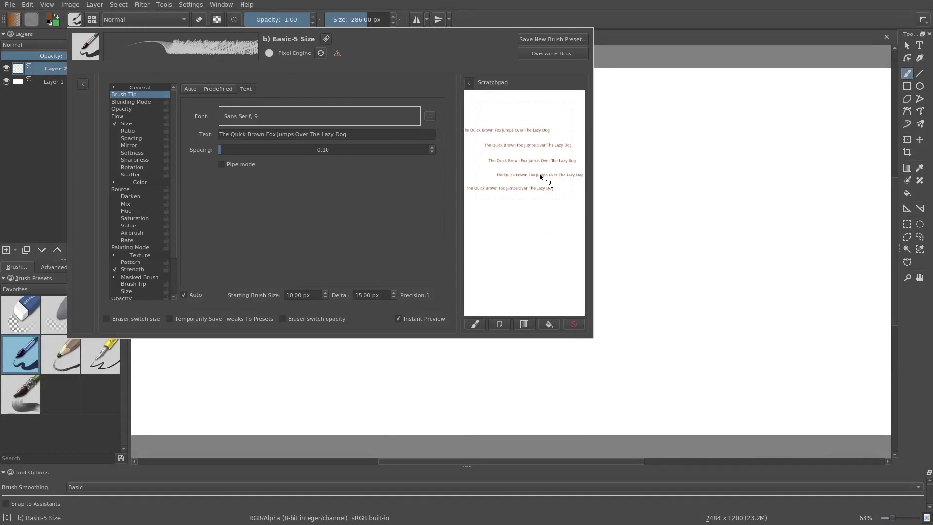
pyautogui.click(555, 205)
pyautogui.click(523, 248)
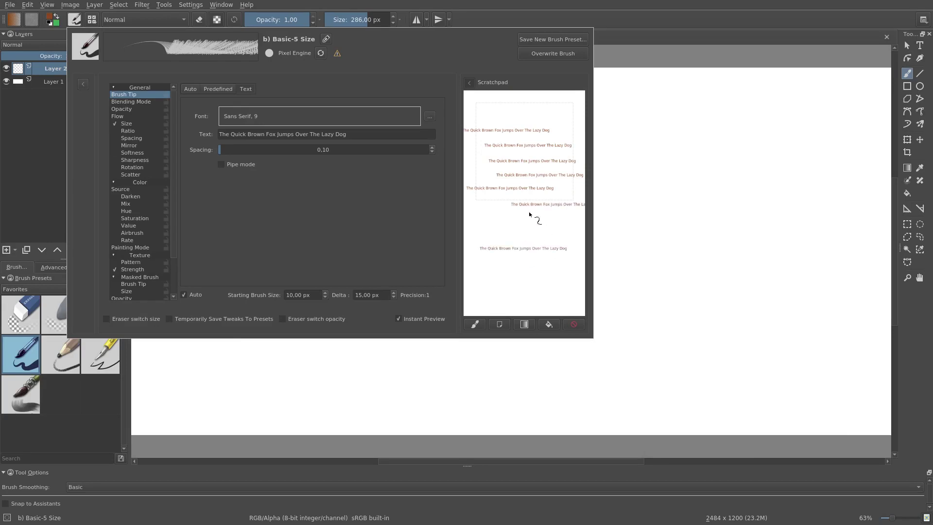
pyautogui.click(532, 116)
pyautogui.moveTo(533, 208)
pyautogui.mouseDown()
pyautogui.moveTo(502, 231)
pyautogui.moveTo(533, 256)
pyautogui.mouseUp()
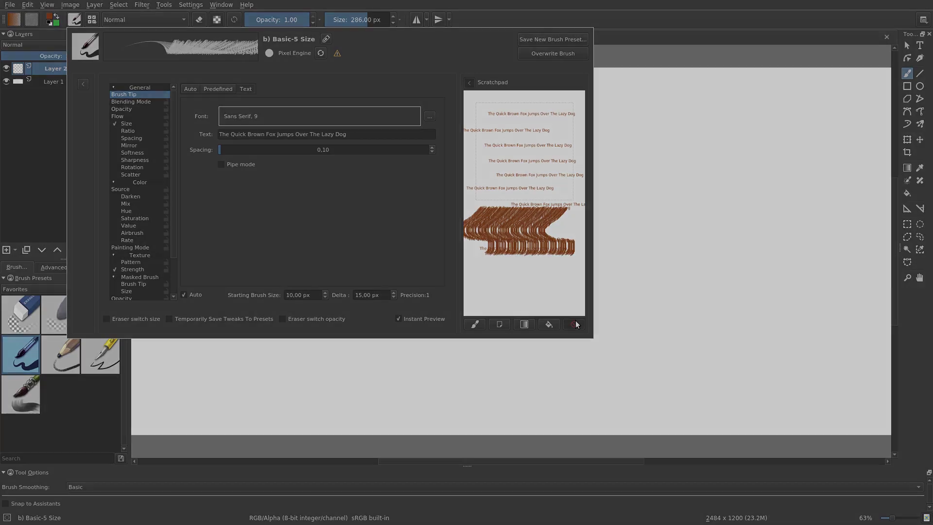